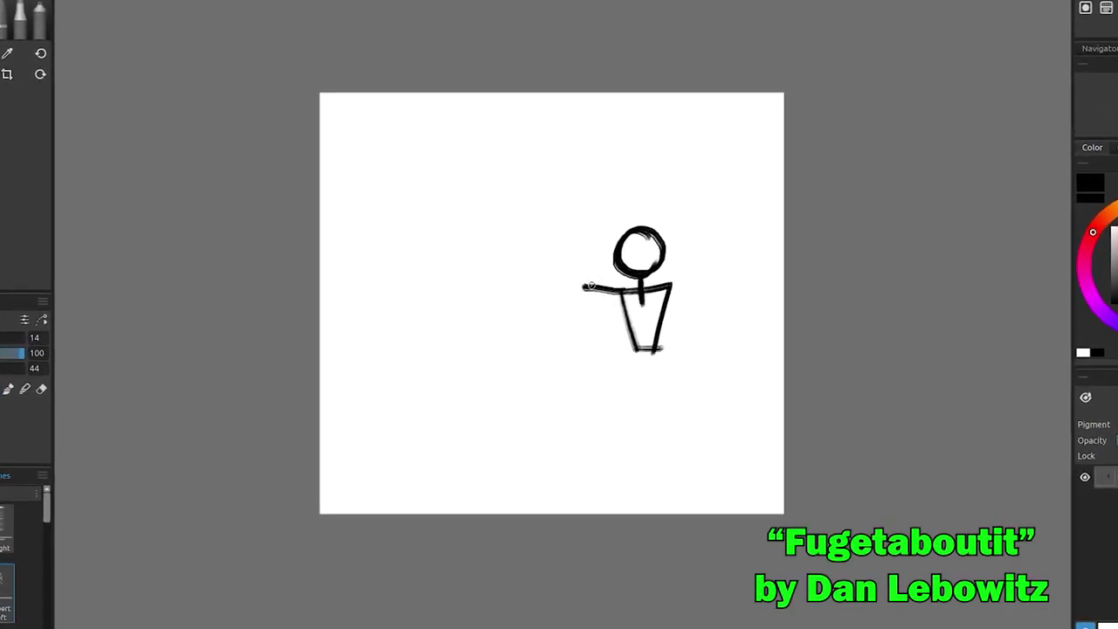
Undo the last stroke and draw a raised arm ending in a fist on the right figure.
key("ctrl+z")
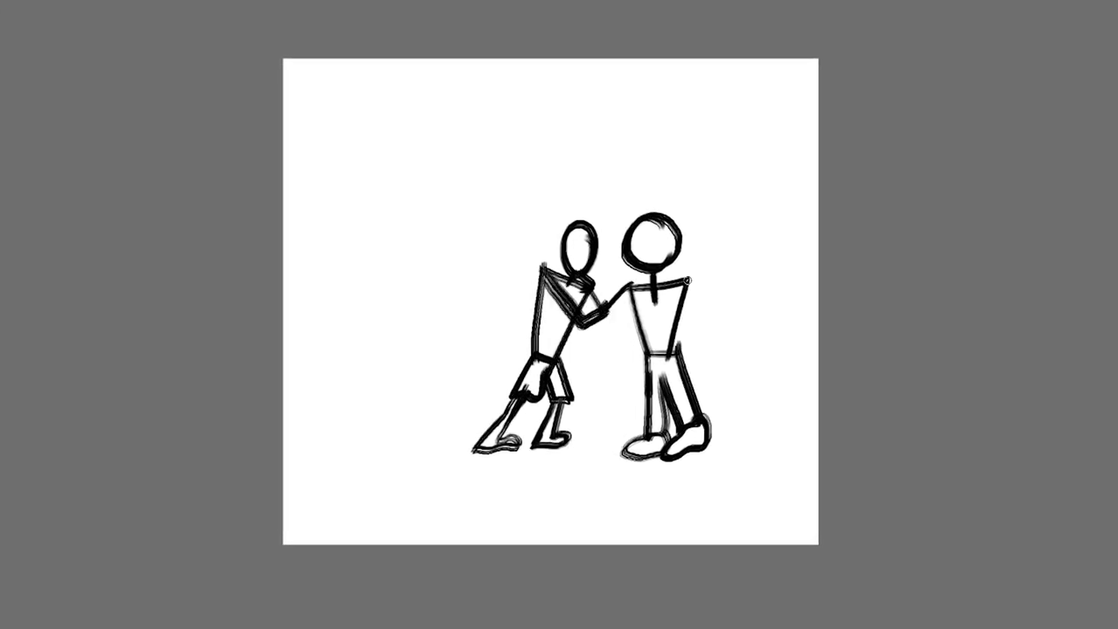
left_click_drag(687, 280, 699, 318)
left_click_drag(699, 318, 718, 295)
Give the right stick figure angry eyebrows, a frowning mouth and a collar button.
left_click_drag(635, 229, 661, 225)
left_click_drag(657, 234, 662, 237)
mouse_move(639, 250)
left_mouse_down()
mouse_move(661, 250)
mouse_move(650, 285)
left_mouse_up()
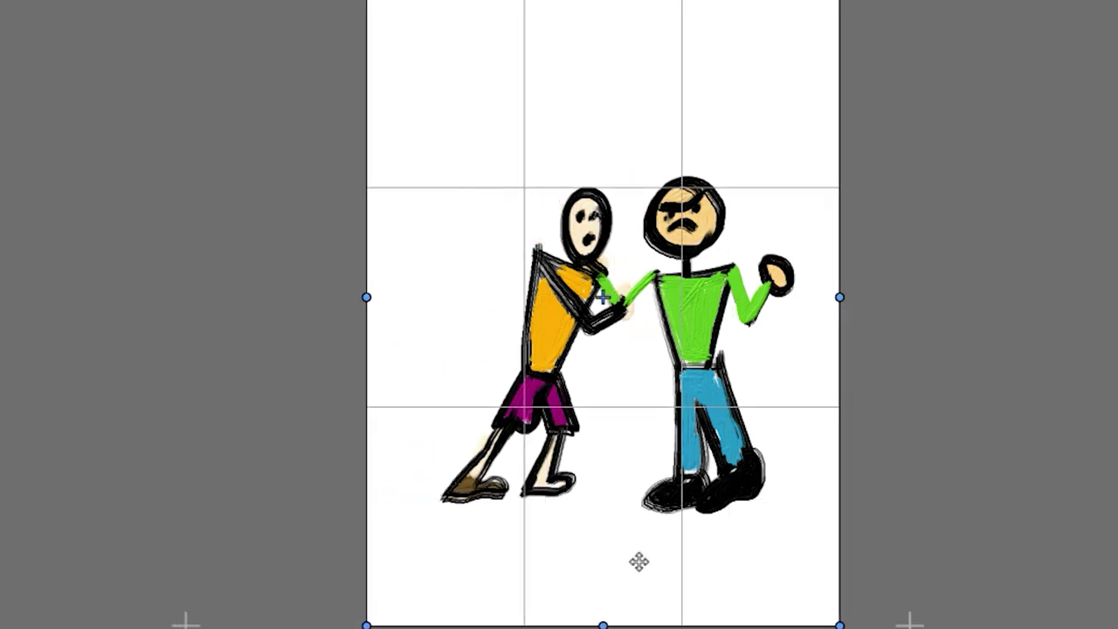
Crop the bottom, top and left edges tightly around the two figures and apply.
left_click_drag(638, 625, 639, 537)
left_click_drag(603, 2, 603, 131)
left_click_drag(399, 352, 437, 358)
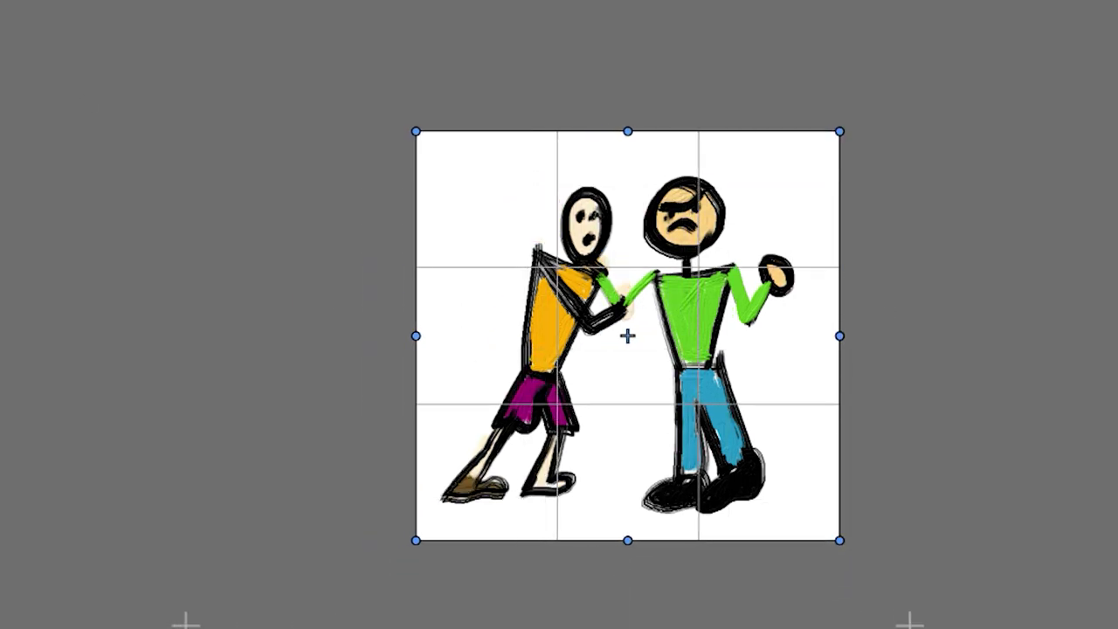
key("Return")
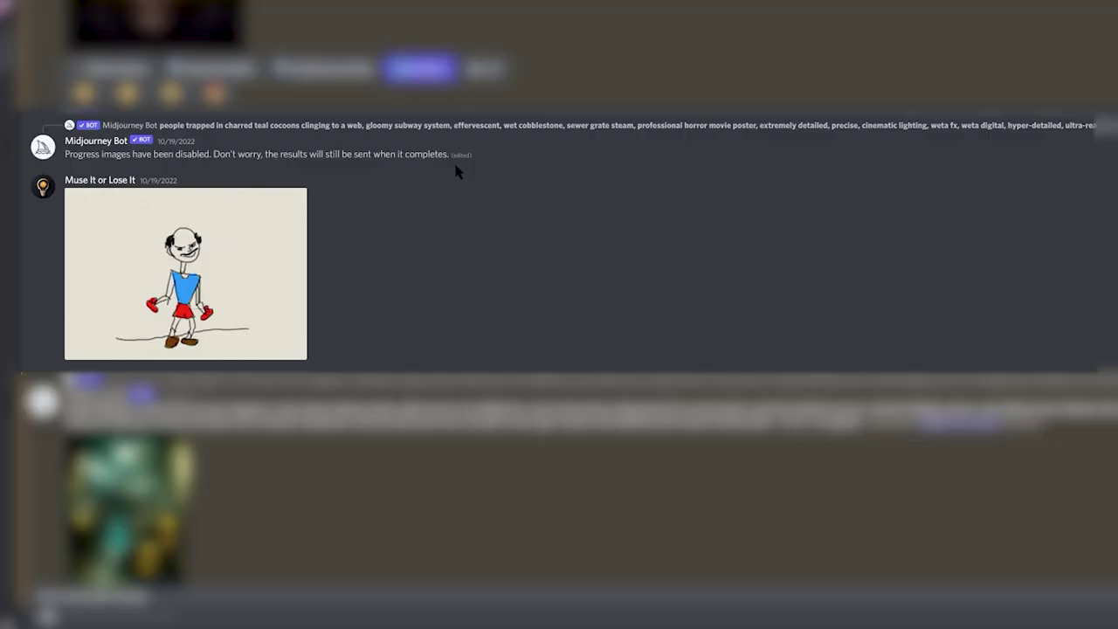
Scroll down from the boxer sketch to the 'an elderly boxer' --iw 3 image grid.
scroll(223, 249, "down", 2)
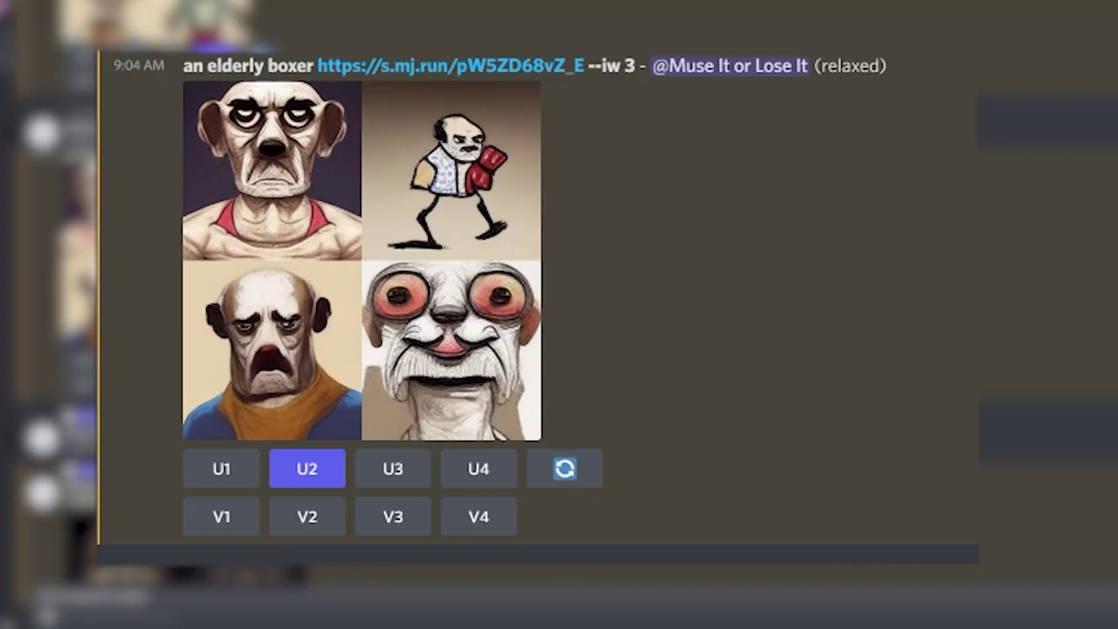
Highlight the full 'an elderly boxer' prompt, then just its --iw 3 image weight.
left_click_drag(634, 65, 168, 74)
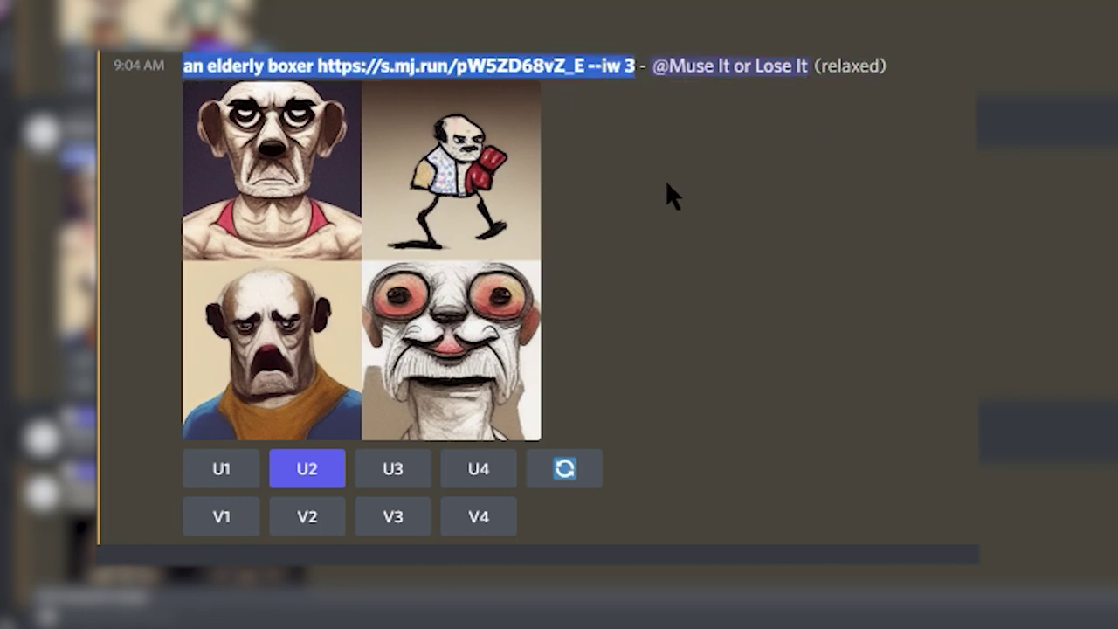
left_click(599, 146)
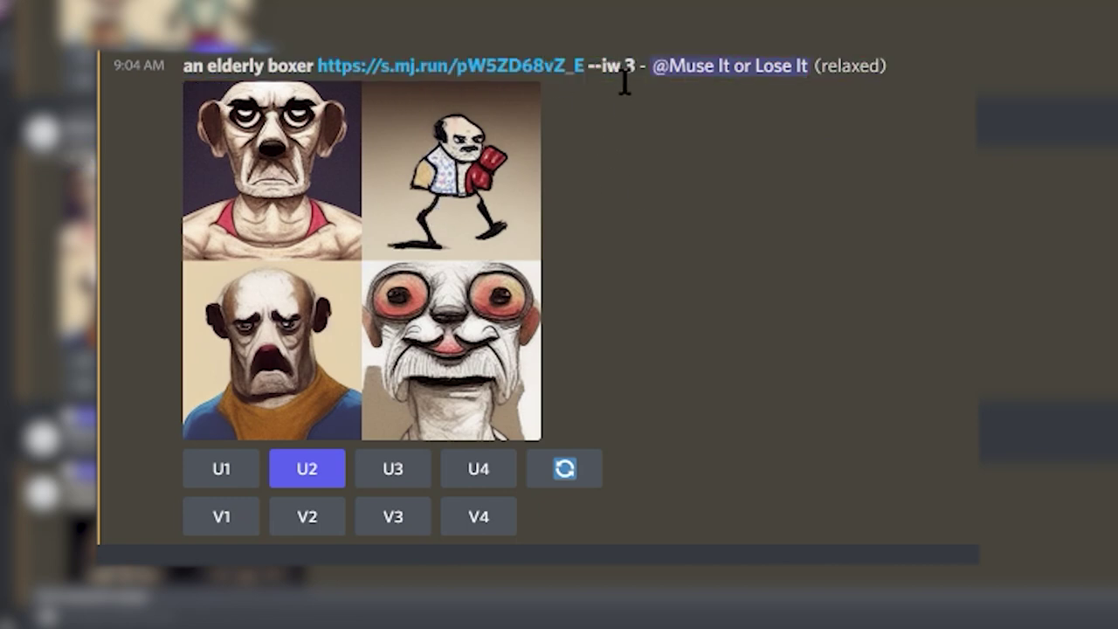
left_click_drag(589, 67, 656, 99)
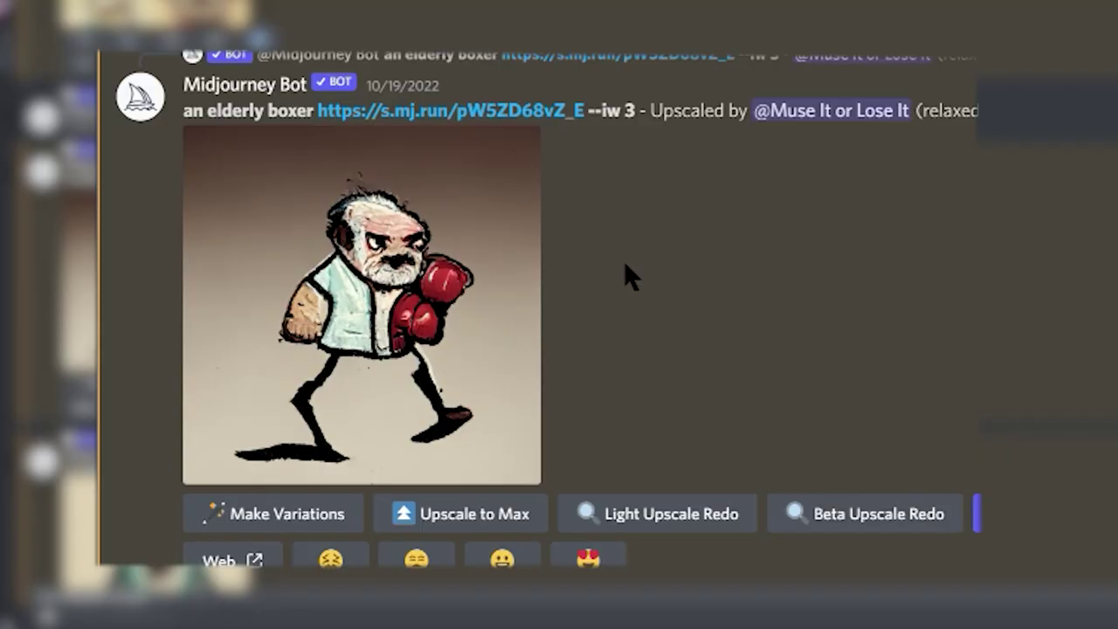
Highlight the --iw 3, quality and --iw 1.5 settings in the boxer prompts.
left_click_drag(589, 112, 656, 132)
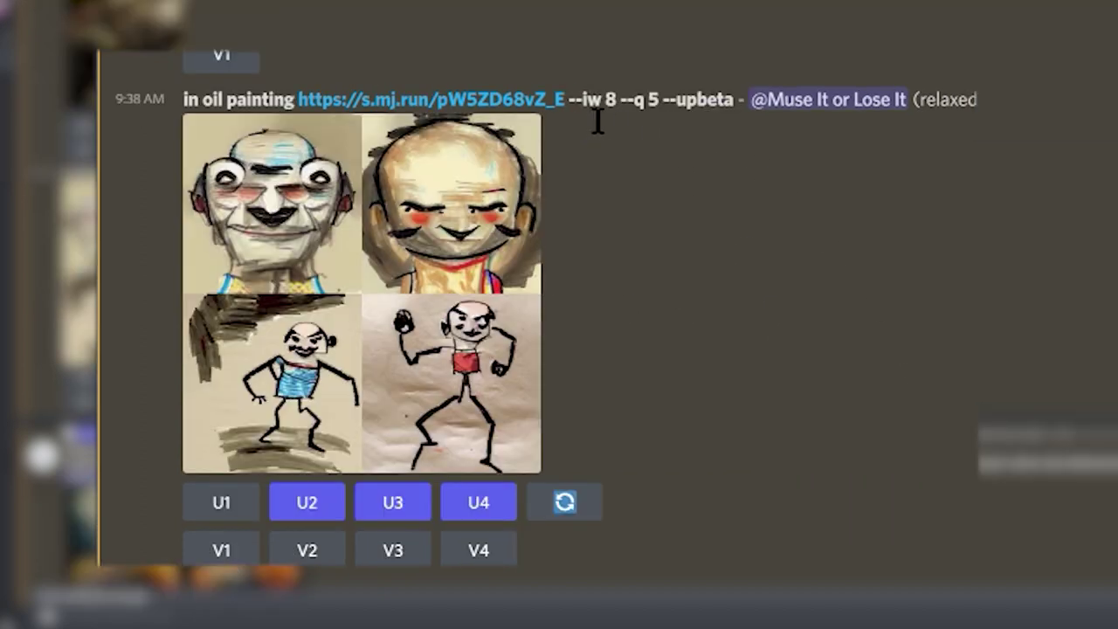
left_click_drag(599, 117, 756, 129)
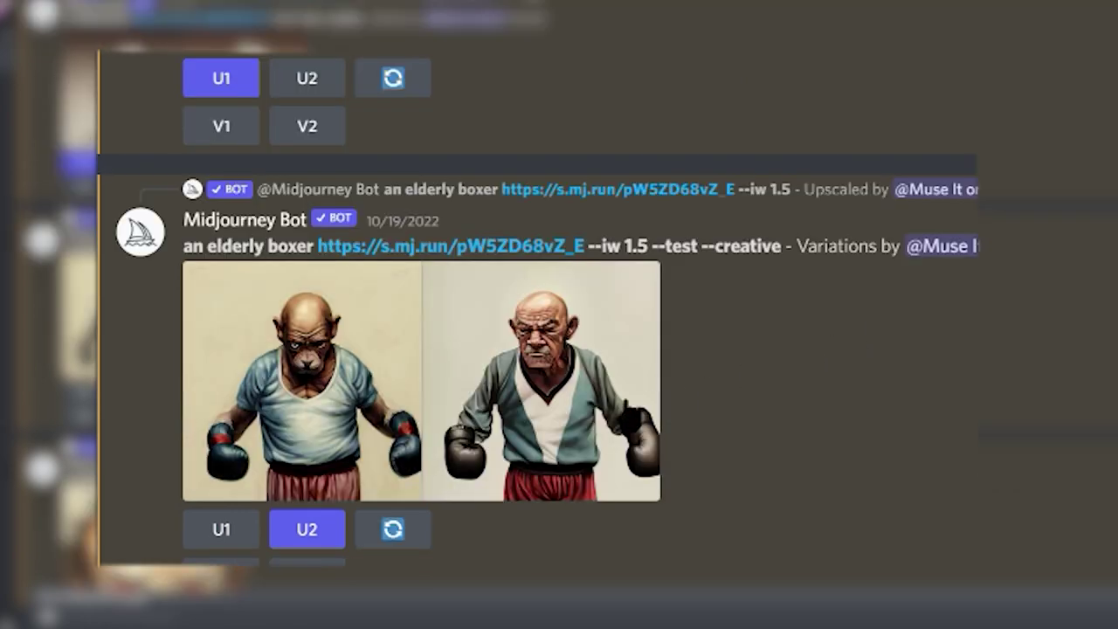
left_click_drag(616, 265, 654, 262)
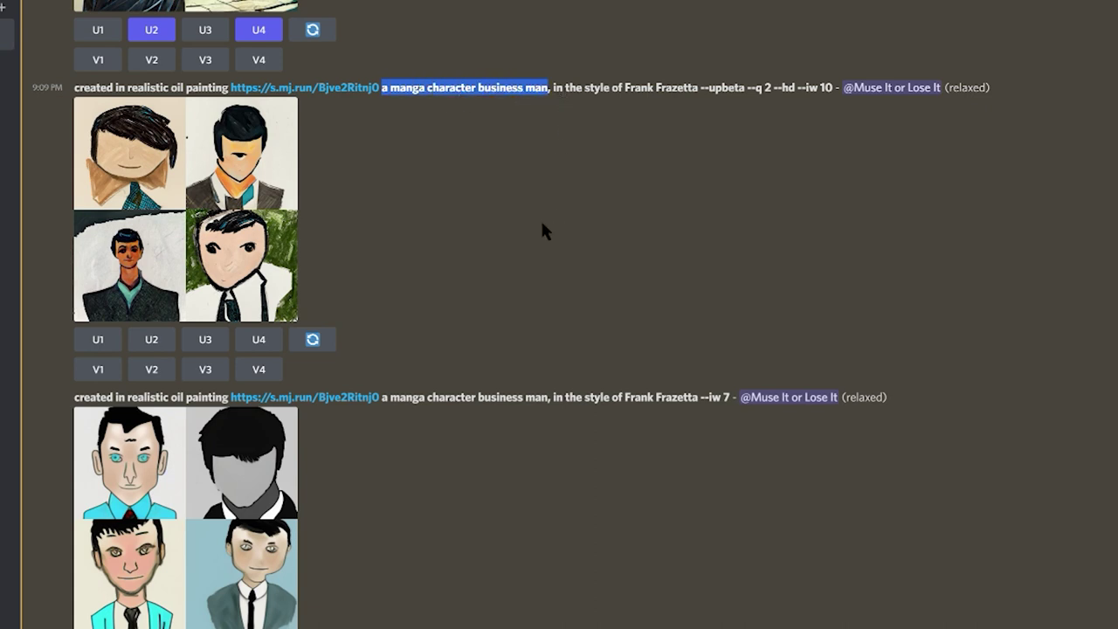
Scroll through the manga business man grids to the upscaled --iw 7 turquoise-jacket portrait.
scroll(538, 222, "down", 3)
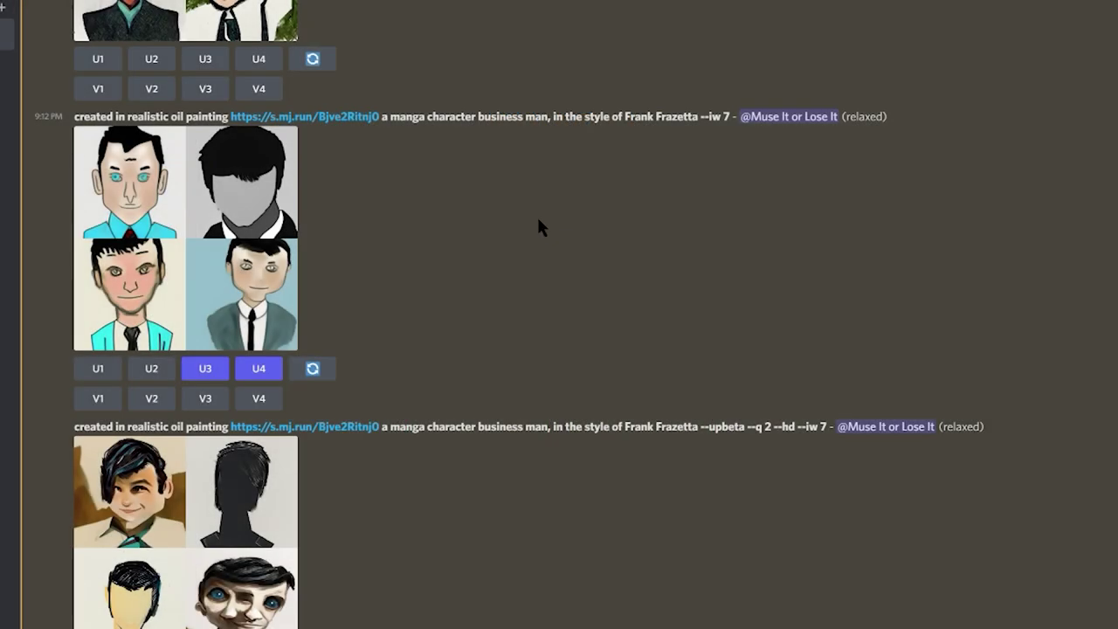
scroll(538, 220, "down", 5)
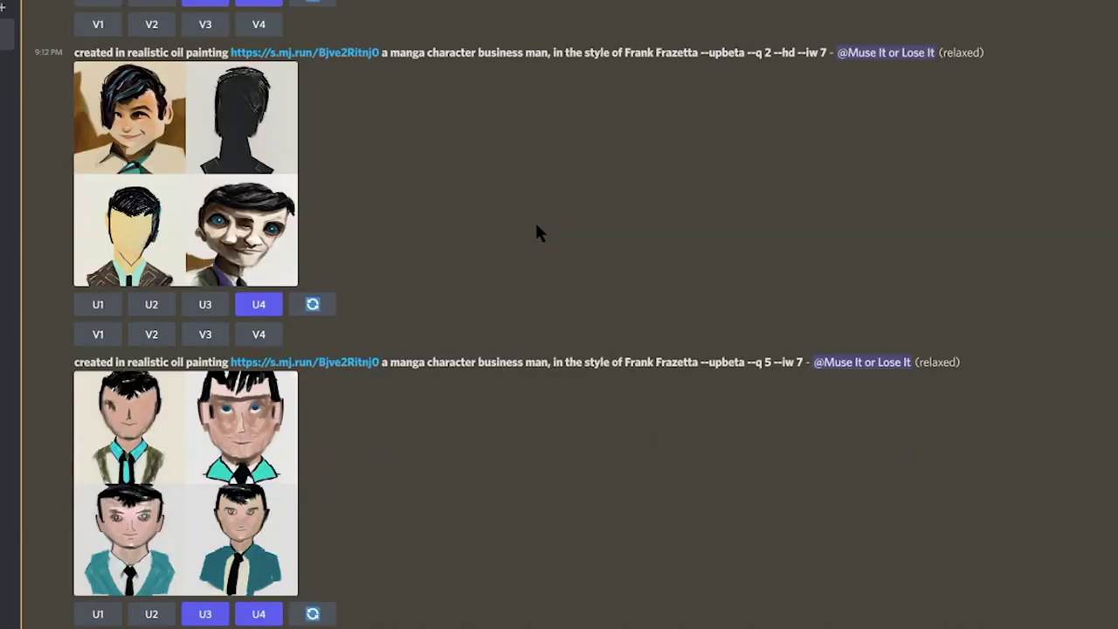
scroll(537, 225, "down", 5)
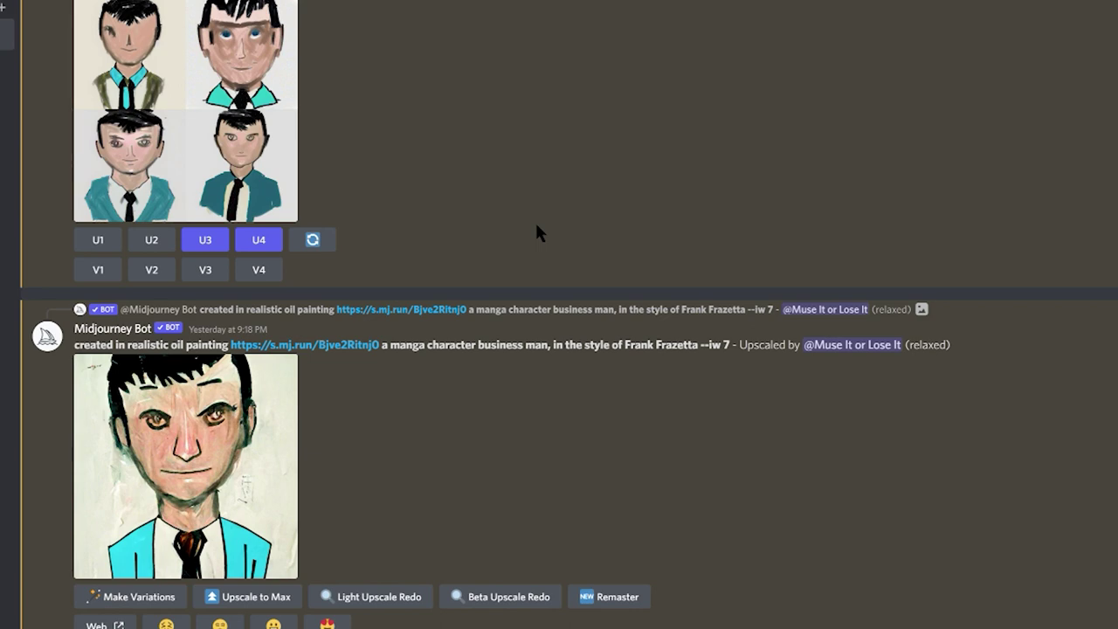
Enlarge the upscaled --iw 7 businessman portrait for a closer look, then close it.
scroll(536, 225, "down", 2)
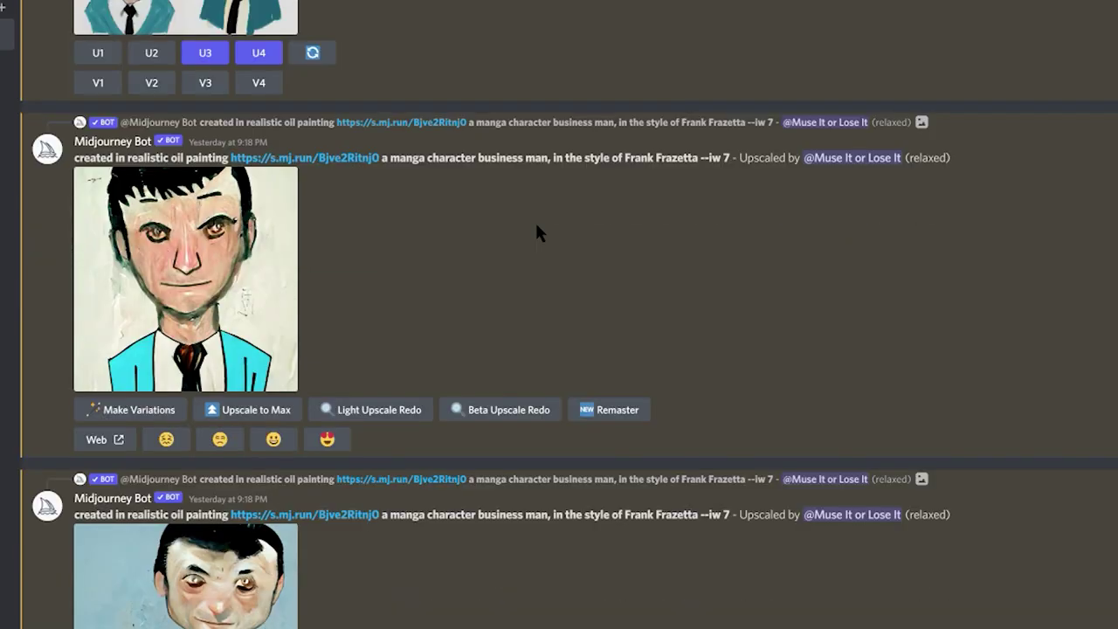
left_click(242, 274)
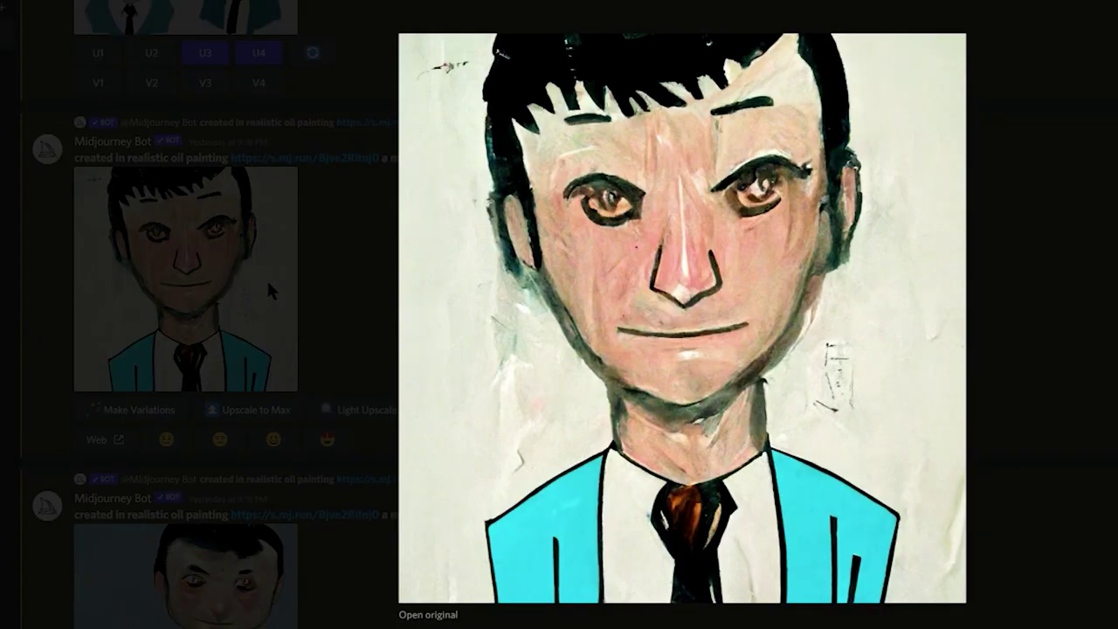
left_click(1060, 160)
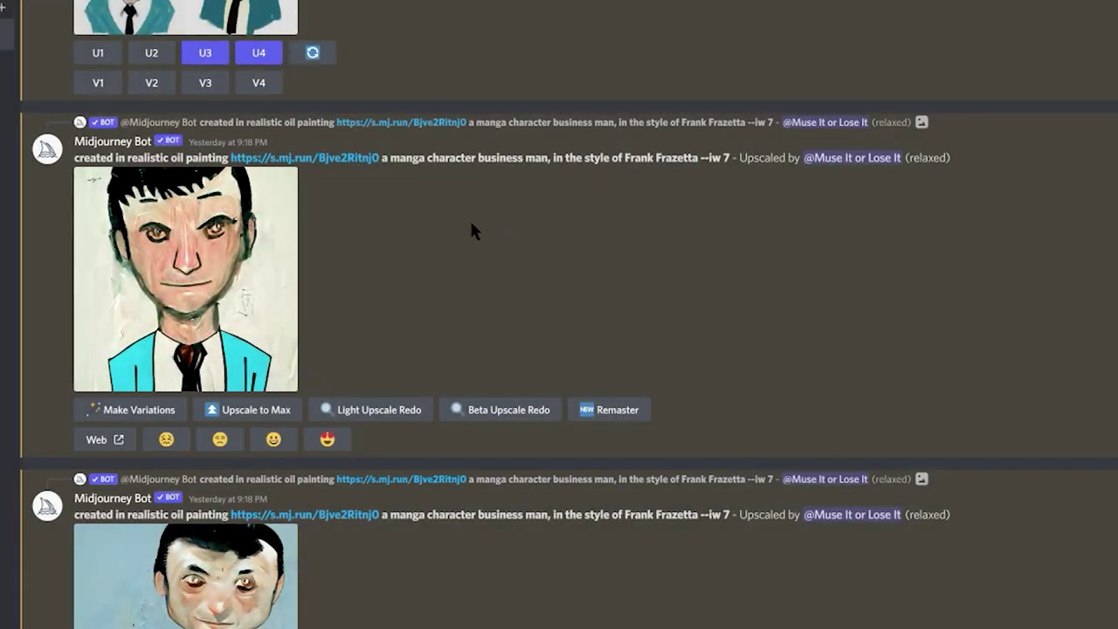
Move down to the beta-upscaled --q 5 --iw 7 suit-and-tie portrait and inspect it enlarged.
scroll(469, 222, "down", 3)
scroll(382, 258, "down", 1)
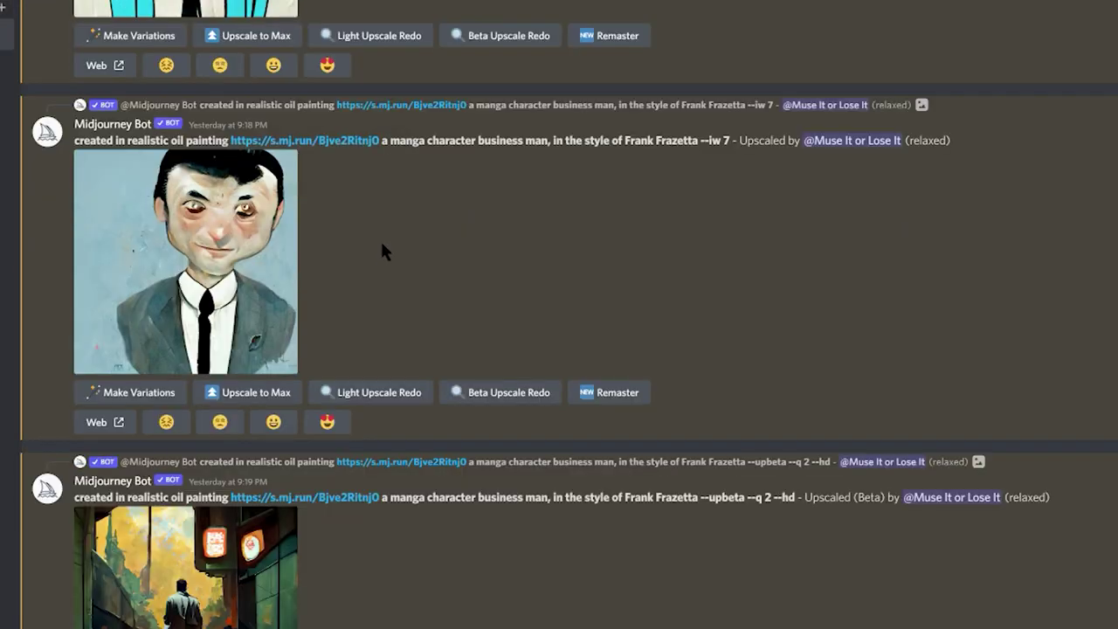
scroll(365, 256, "down", 6)
scroll(374, 259, "down", 3)
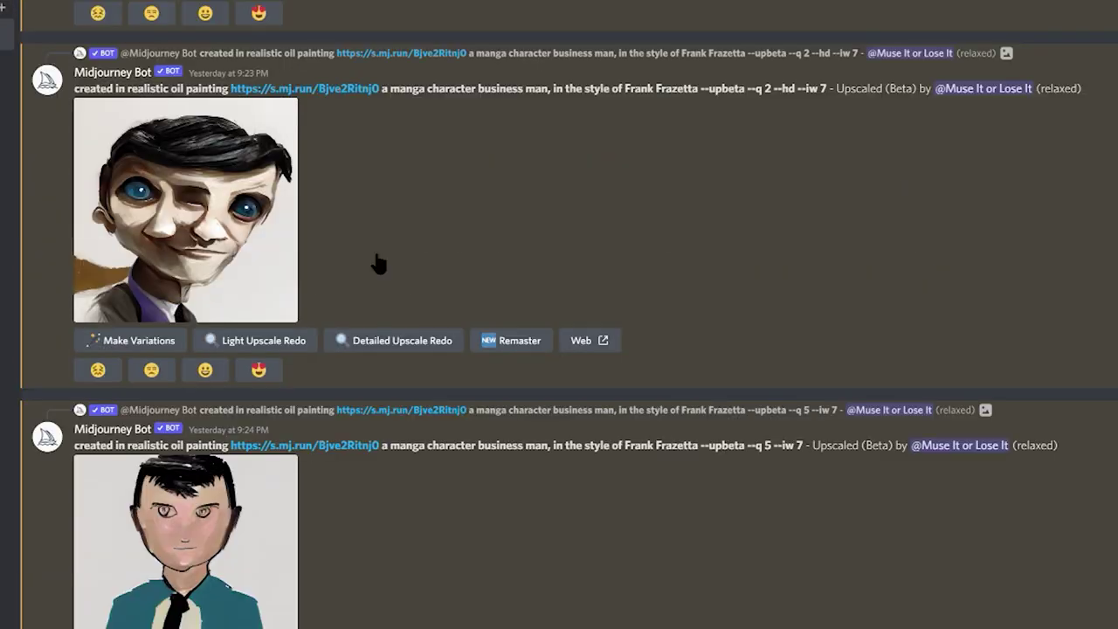
scroll(375, 262, "down", 3)
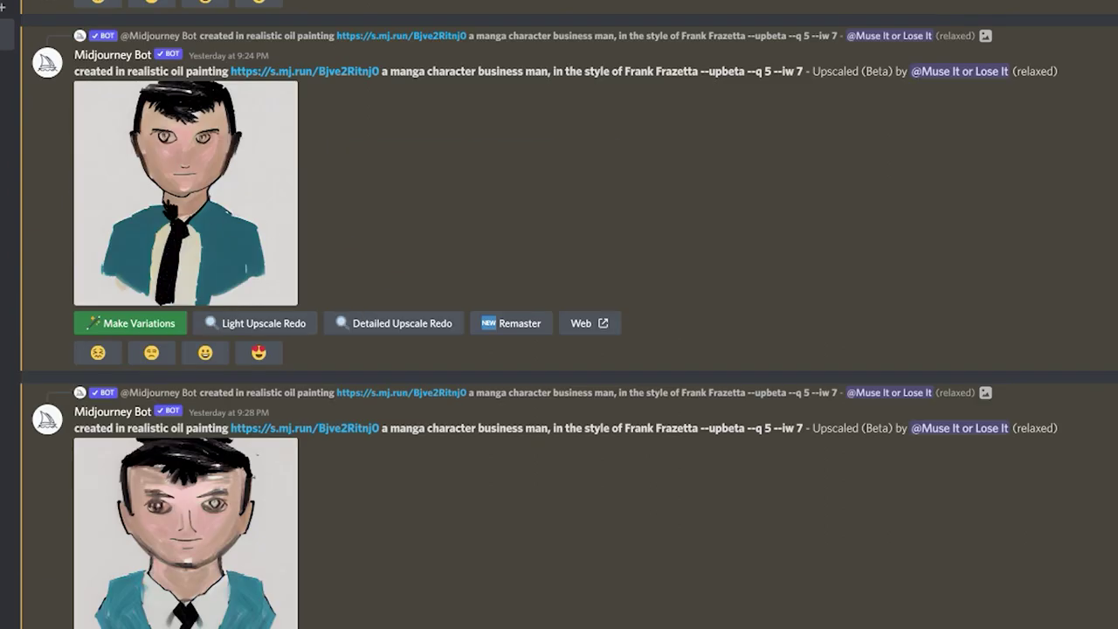
left_click(262, 218)
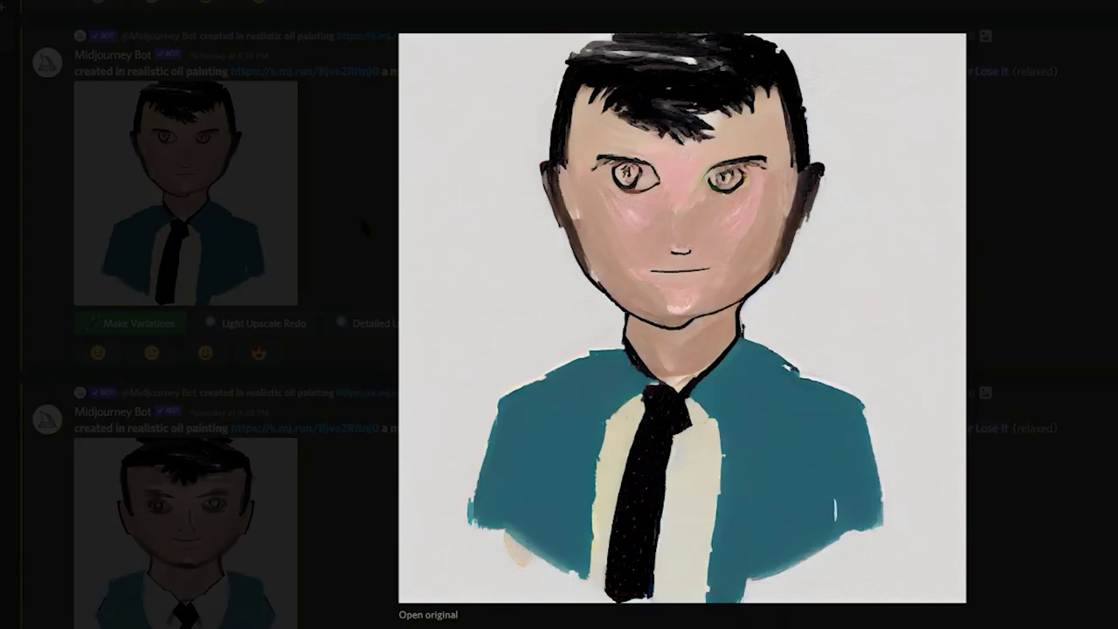
left_click(1094, 94)
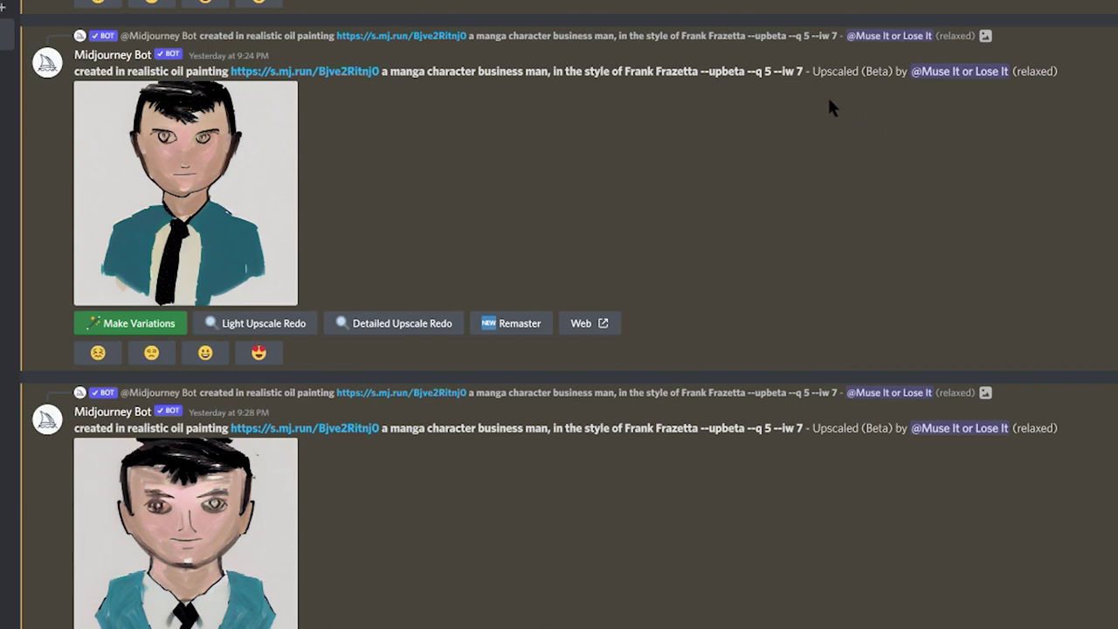
Highlight the --q 5 --iw 7 settings in the prompt, then move down to the remix grid.
left_click_drag(746, 73, 813, 81)
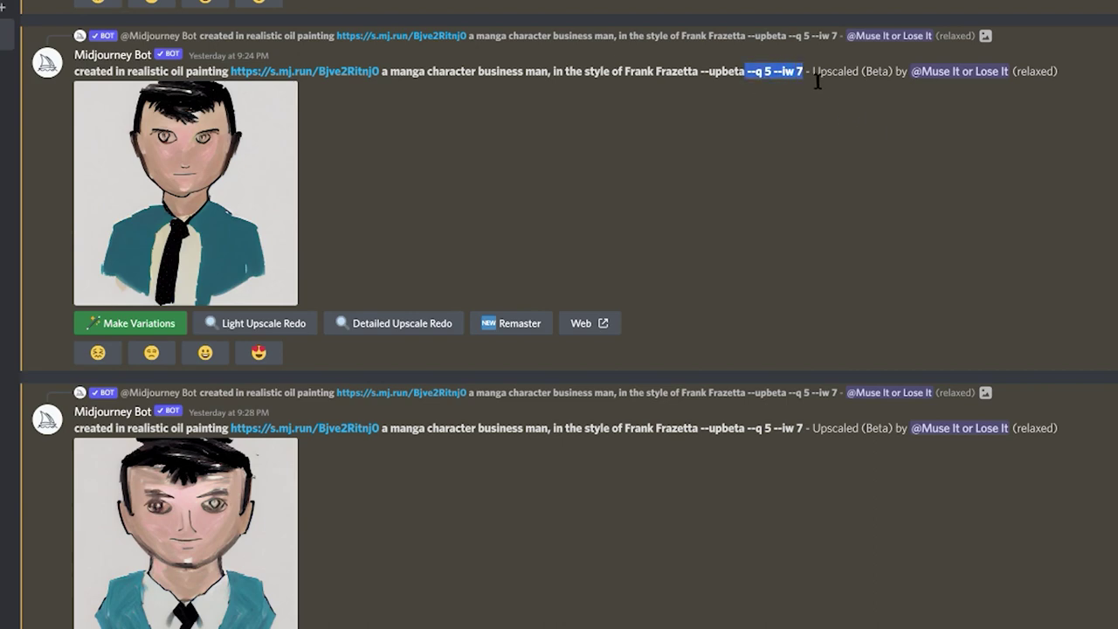
left_click(728, 230)
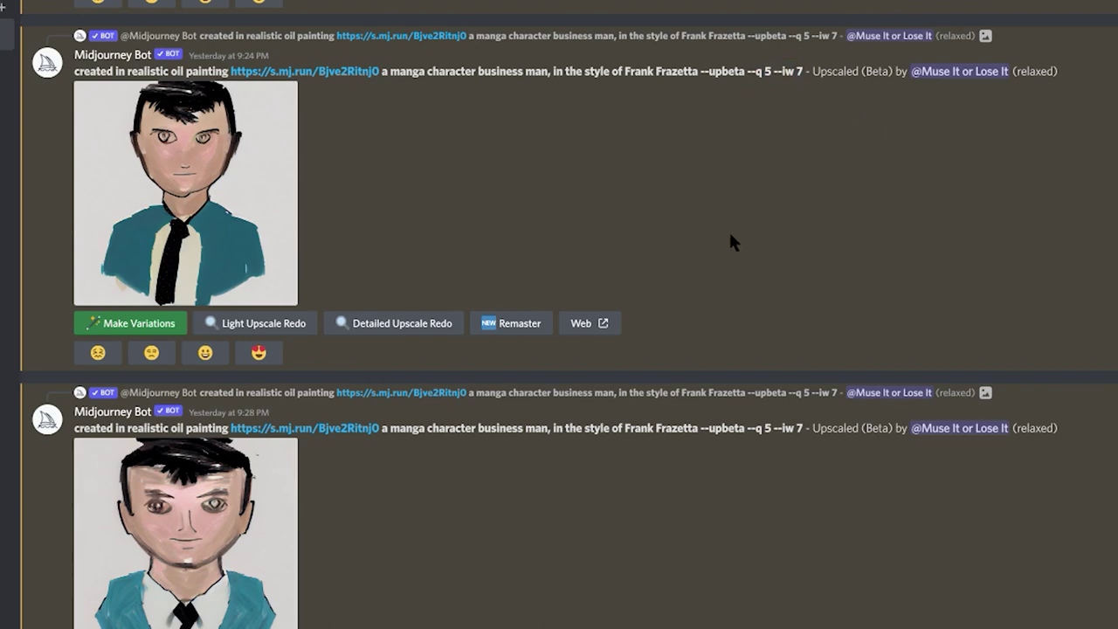
scroll(546, 227, "down", 8)
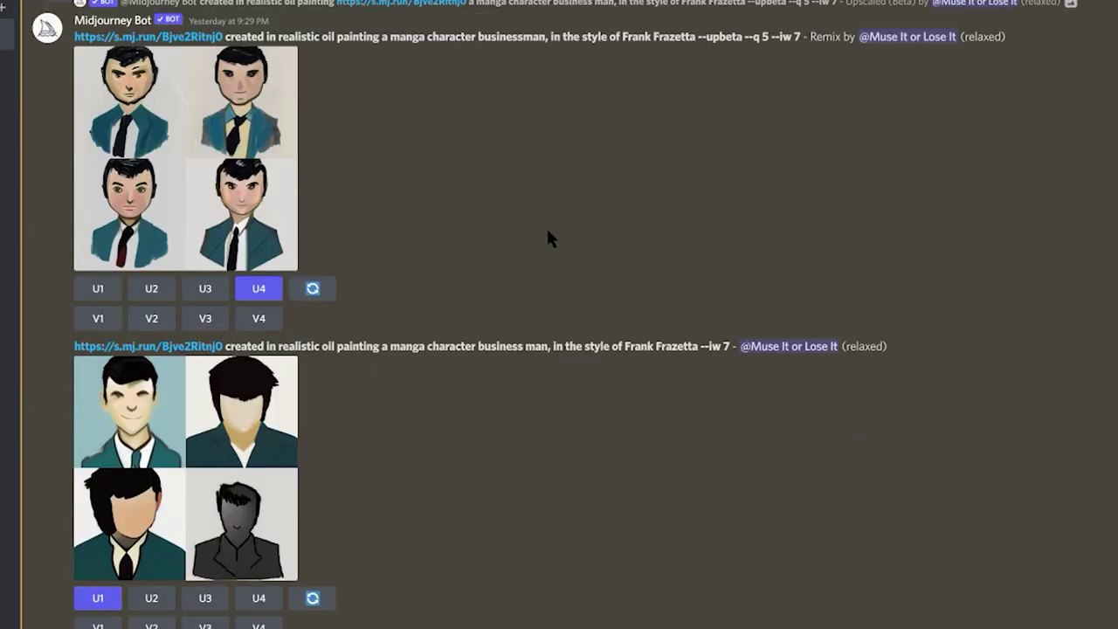